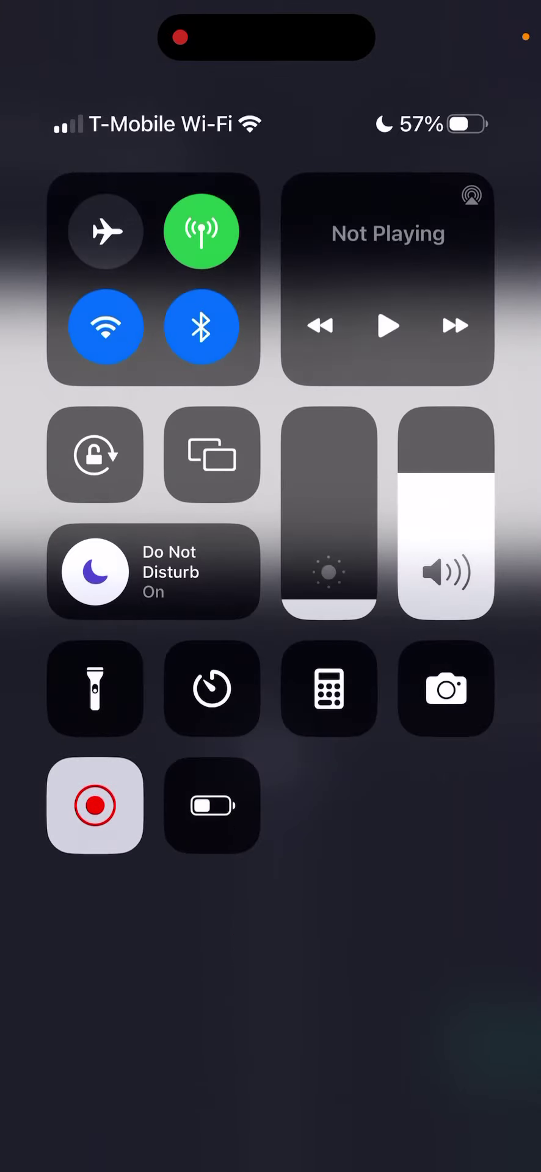
Add the curved smile-line image from Media as a new layer and begin shrinking it.
{"action": "left_click", "coordinate": [270, 1006]}
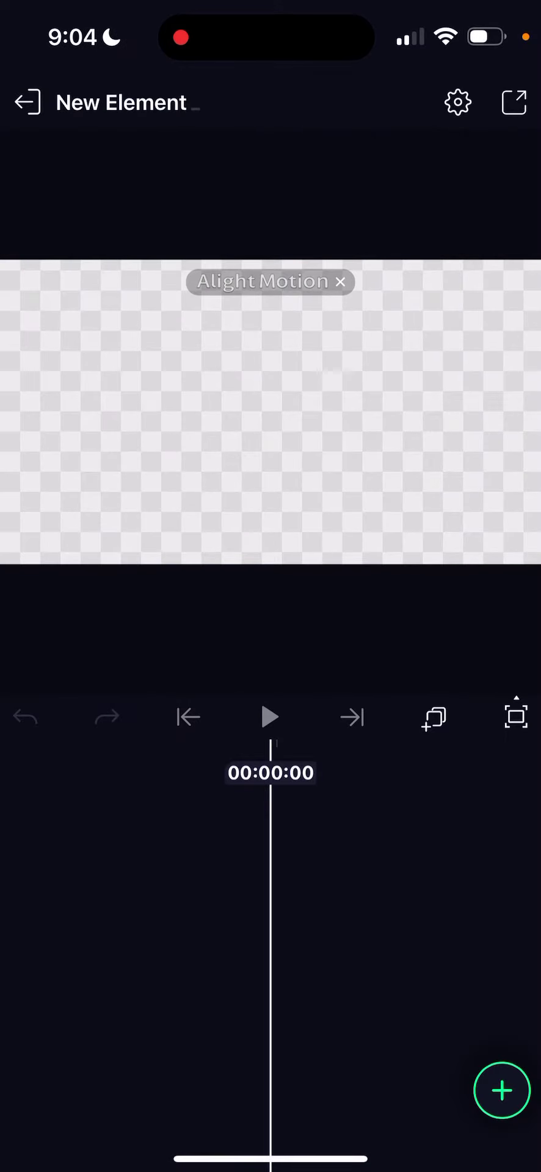
{"action": "left_click", "coordinate": [501, 1090]}
{"action": "left_click", "coordinate": [147, 847]}
{"action": "scroll", "coordinate": [238, 1007], "scroll_direction": "right", "scroll_amount": 5}
{"action": "scroll", "coordinate": [238, 1007], "scroll_direction": "right", "scroll_amount": 3}
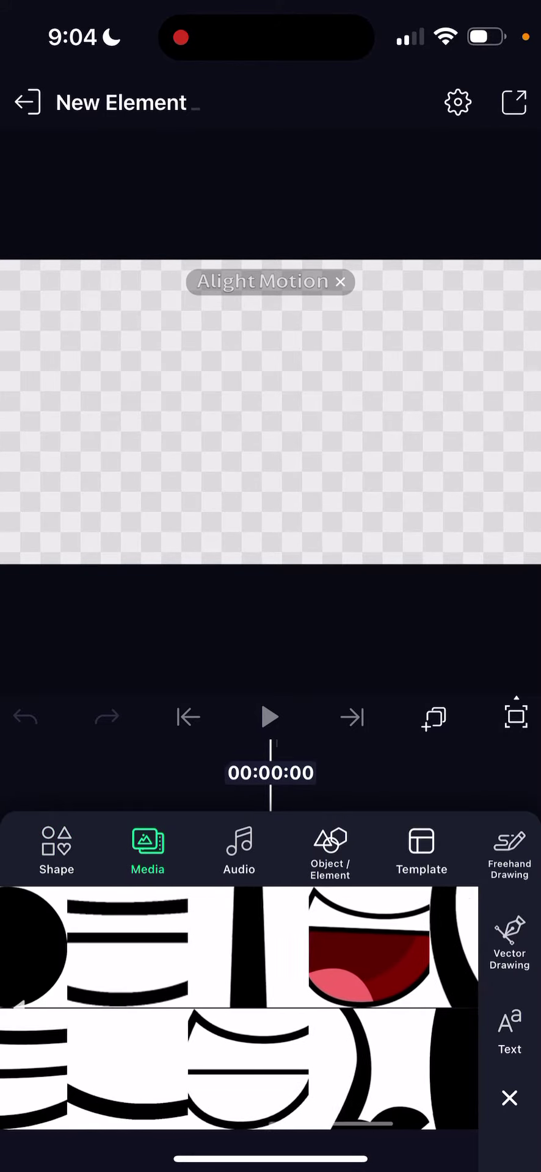
{"action": "left_click", "coordinate": [284, 1071]}
{"action": "left_click_drag", "start_coordinate": [271, 412], "coordinate": [270, 440]}
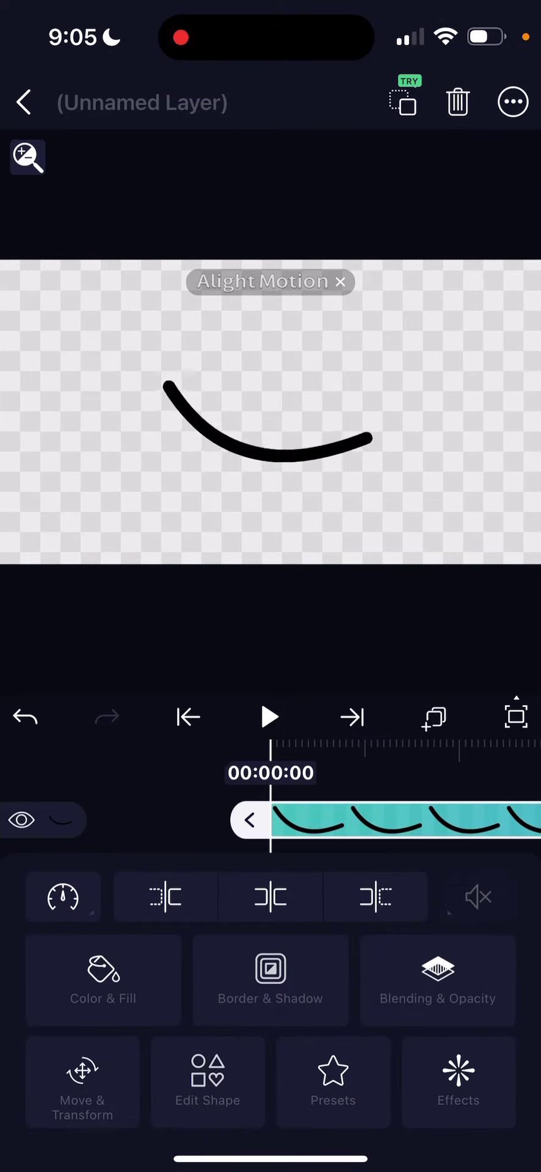
Select the smile layer, check its transform settings, then add and undo a stray rectangle.
{"action": "left_click", "coordinate": [256, 440]}
{"action": "left_click", "coordinate": [83, 1080]}
{"action": "left_click", "coordinate": [32, 101]}
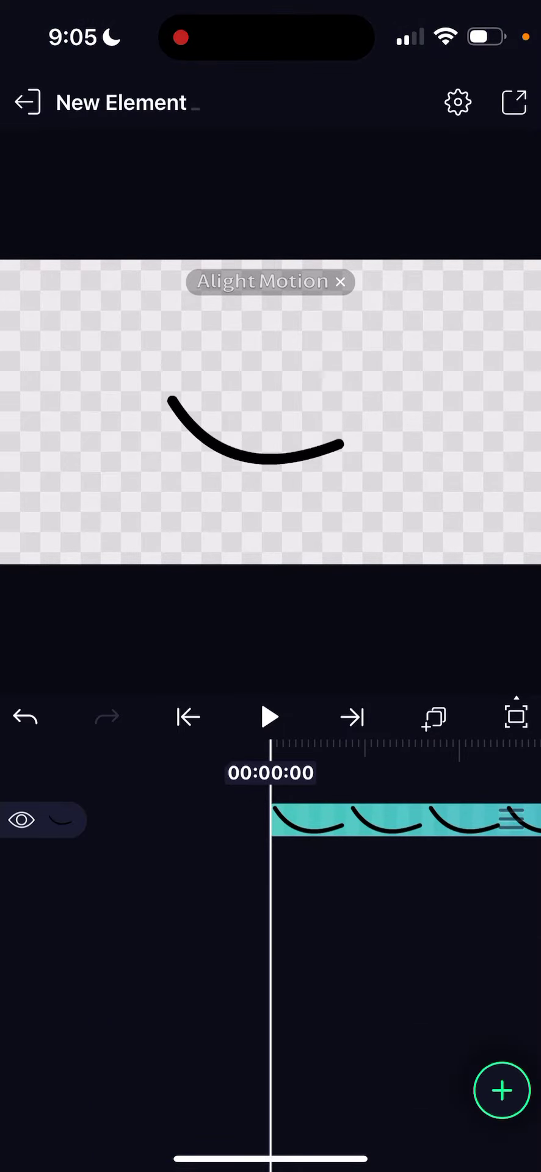
{"action": "left_click_drag", "start_coordinate": [403, 820], "coordinate": [407, 820]}
{"action": "left_click_drag", "start_coordinate": [403, 915], "coordinate": [358, 916]}
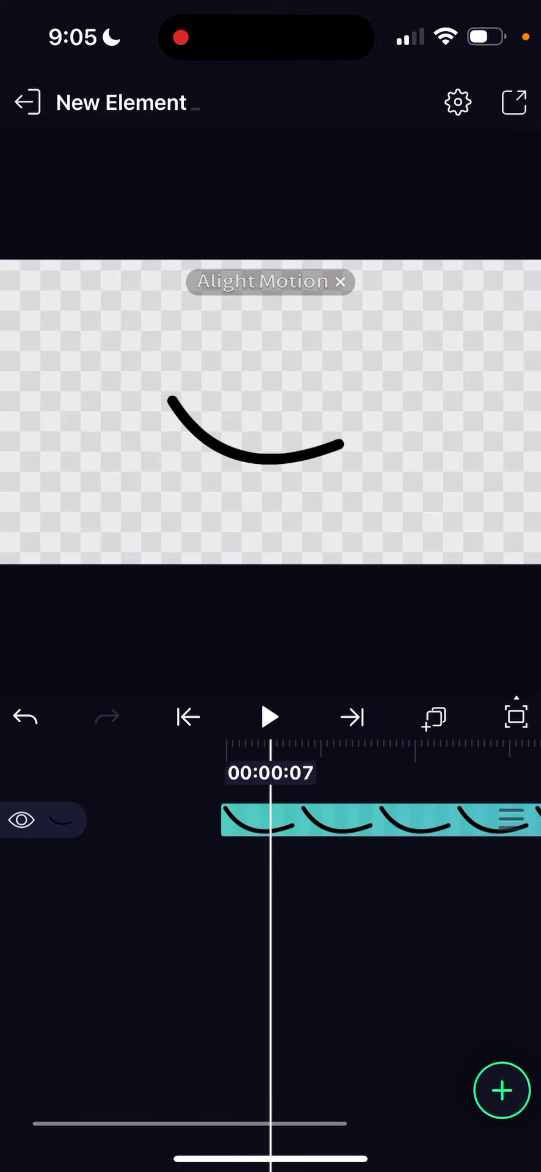
{"action": "left_click", "coordinate": [501, 1090]}
{"action": "left_click", "coordinate": [143, 921]}
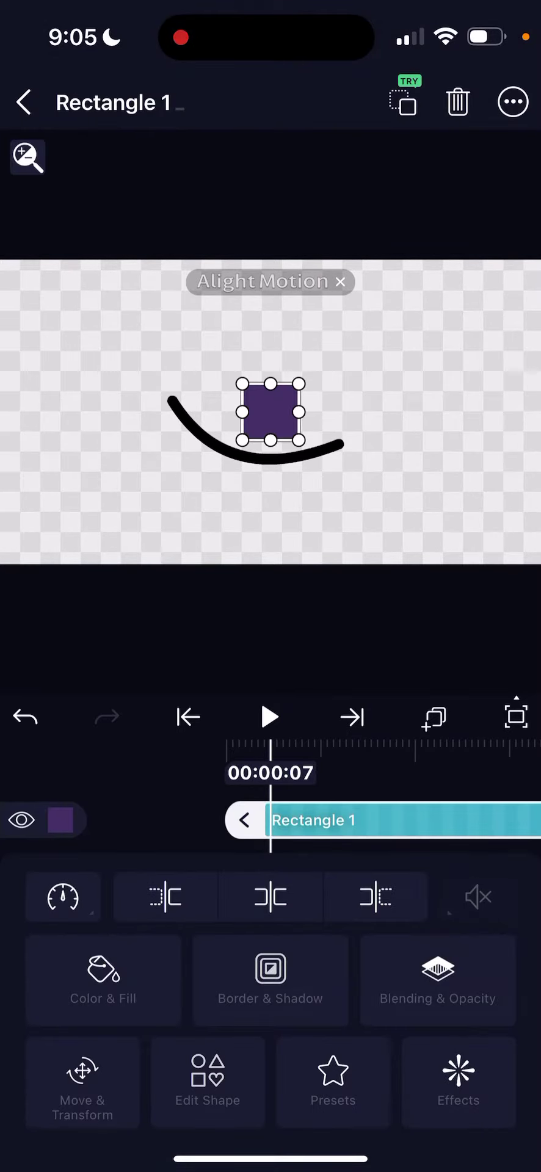
{"action": "left_click", "coordinate": [26, 717]}
Keyframe the smile curve nudged slightly downward at a later frame.
{"action": "left_click", "coordinate": [501, 1089]}
{"action": "left_click", "coordinate": [146, 850]}
{"action": "left_click", "coordinate": [507, 1096]}
{"action": "left_click", "coordinate": [366, 819]}
{"action": "left_click", "coordinate": [82, 1071]}
{"action": "left_click_drag", "start_coordinate": [367, 819], "coordinate": [378, 819]}
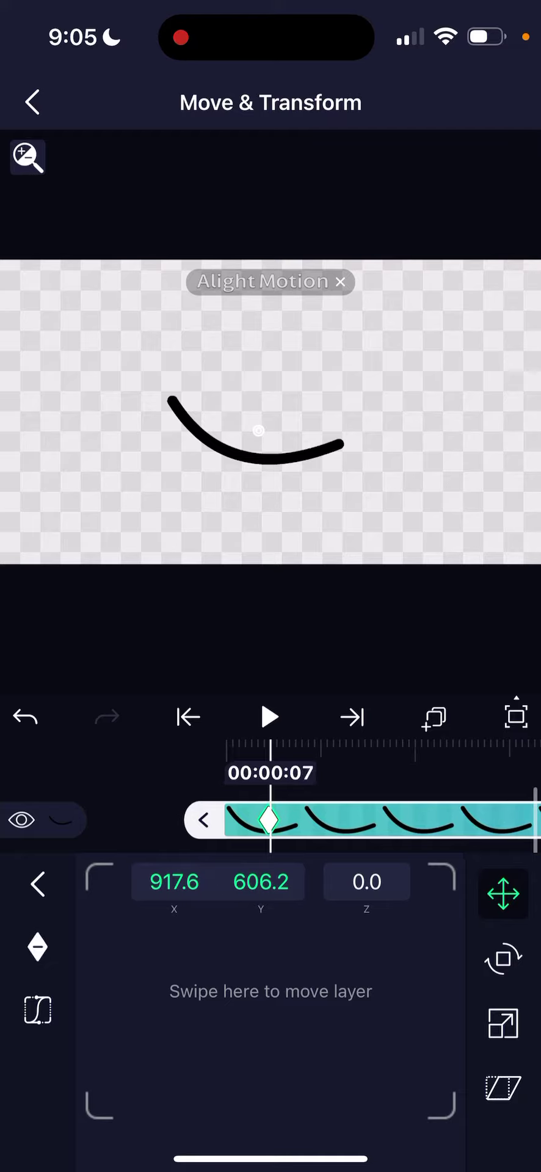
{"action": "left_click_drag", "start_coordinate": [266, 1006], "coordinate": [272, 1025]}
{"action": "mouse_move", "coordinate": [366, 819]}
{"action": "left_mouse_down"}
{"action": "mouse_move", "coordinate": [404, 819]}
{"action": "mouse_move", "coordinate": [344, 819]}
{"action": "left_mouse_up"}
{"action": "left_click", "coordinate": [31, 101]}
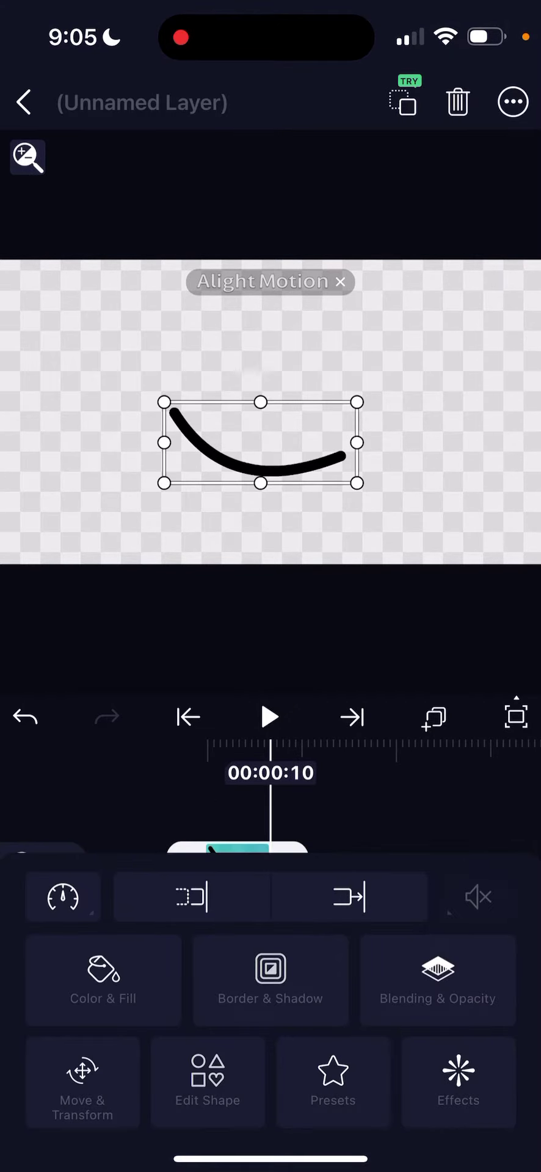
Fill the smile layer with the open red mouth image in Fit mode.
{"action": "left_click", "coordinate": [24, 101]}
{"action": "left_click", "coordinate": [403, 819]}
{"action": "left_click", "coordinate": [103, 977]}
{"action": "left_click", "coordinate": [472, 895]}
{"action": "left_click", "coordinate": [271, 961]}
{"action": "scroll", "coordinate": [270, 916], "scroll_direction": "down", "scroll_amount": 5}
{"action": "left_click", "coordinate": [202, 1007]}
{"action": "left_click", "coordinate": [467, 1108]}
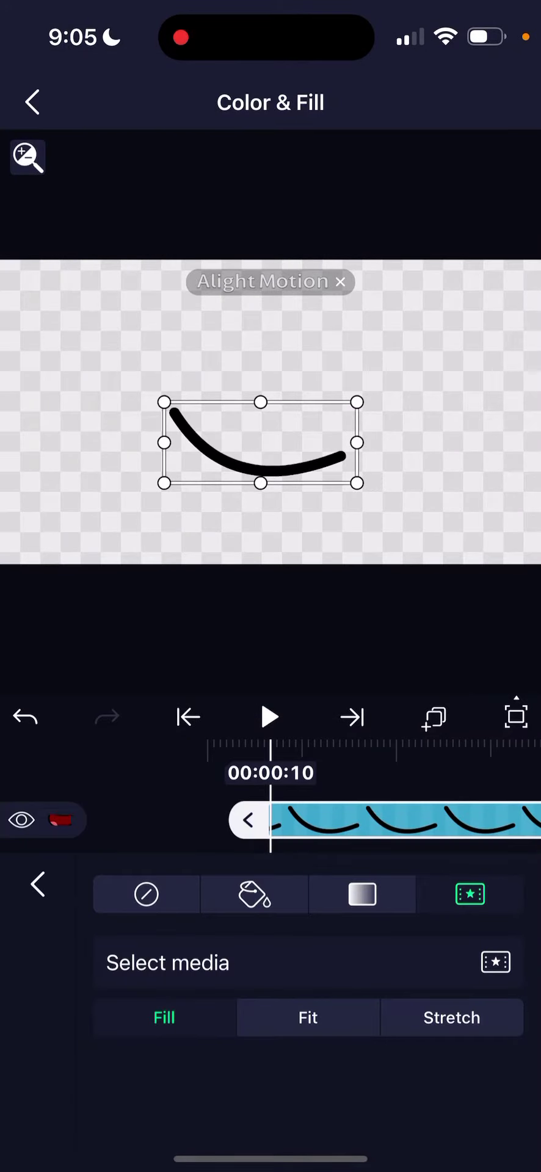
{"action": "left_click", "coordinate": [31, 101]}
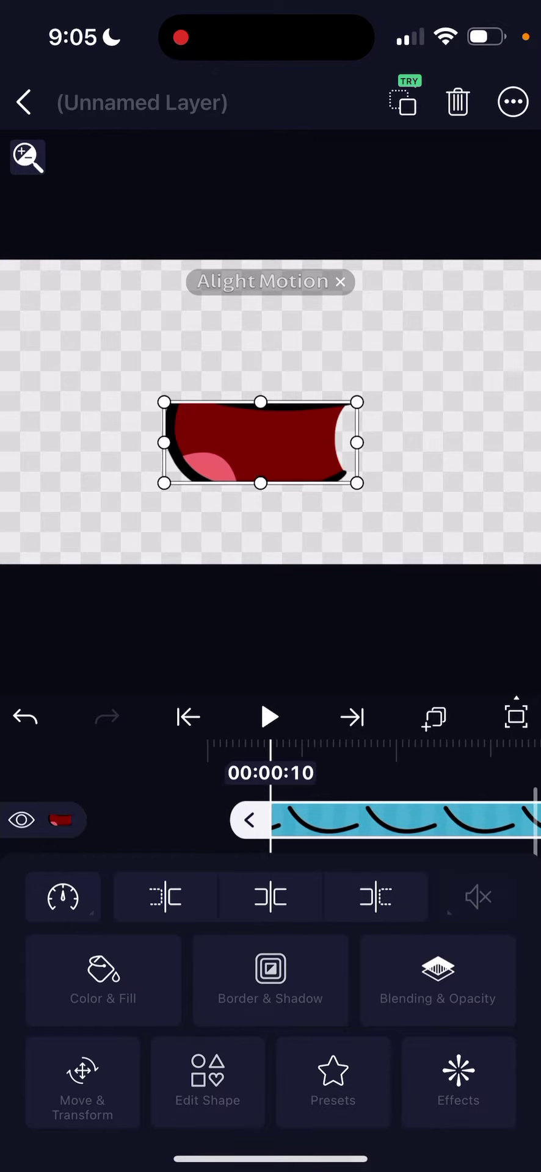
{"action": "left_click", "coordinate": [102, 977]}
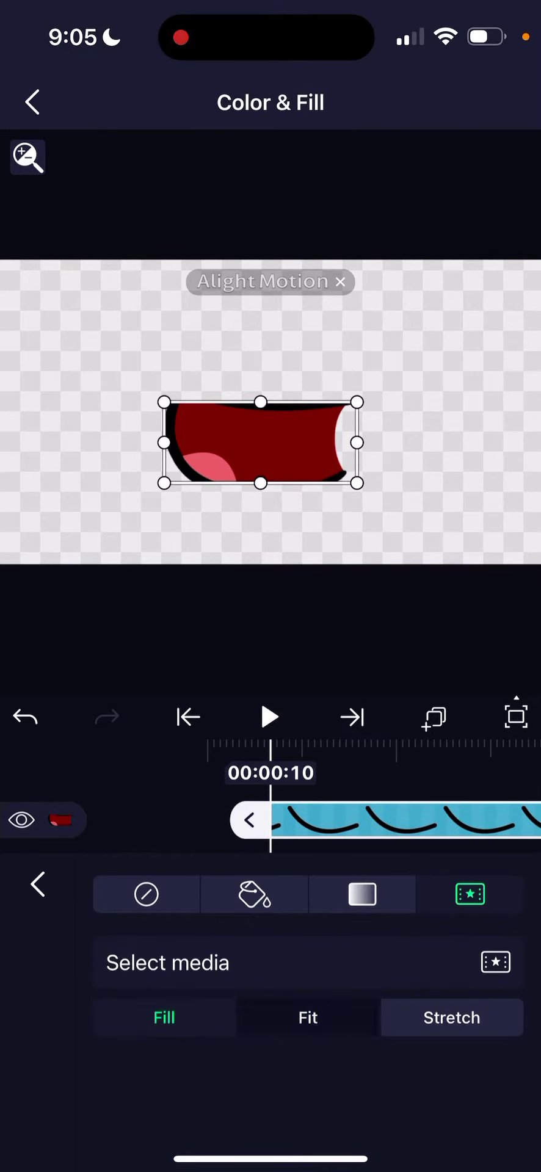
{"action": "left_click", "coordinate": [307, 1017]}
Keyframe the open mouth moving down over two successive frames.
{"action": "left_click_drag", "start_coordinate": [272, 818], "coordinate": [276, 819]}
{"action": "left_click", "coordinate": [31, 101]}
{"action": "left_click", "coordinate": [82, 1080]}
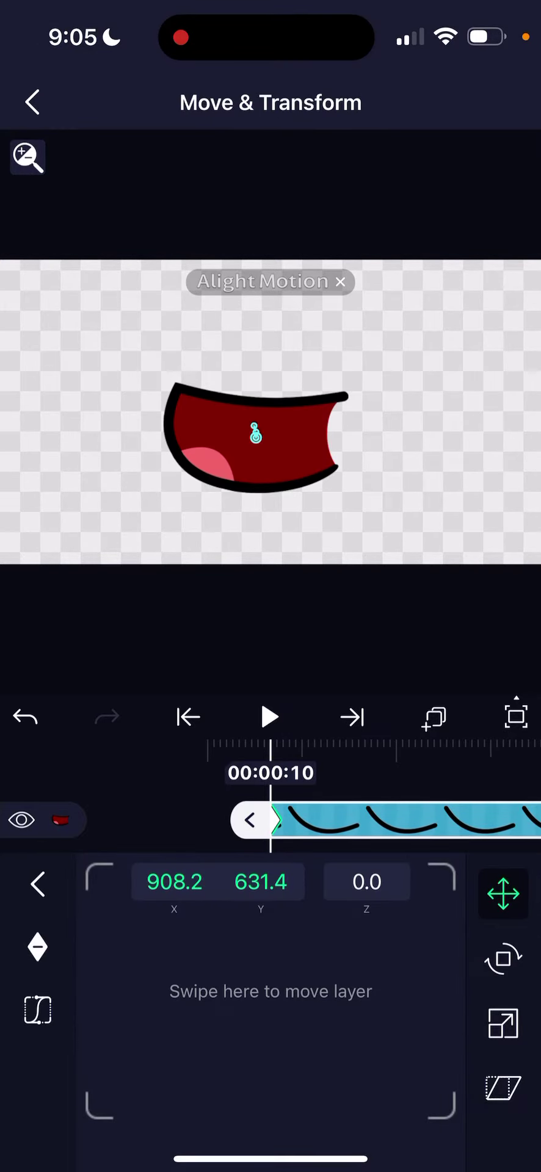
{"action": "left_click_drag", "start_coordinate": [385, 819], "coordinate": [379, 819]}
{"action": "left_click_drag", "start_coordinate": [271, 970], "coordinate": [270, 998]}
{"action": "mouse_move", "coordinate": [385, 818]}
{"action": "left_mouse_down"}
{"action": "mouse_move", "coordinate": [378, 819]}
{"action": "mouse_move", "coordinate": [385, 819]}
{"action": "left_mouse_up"}
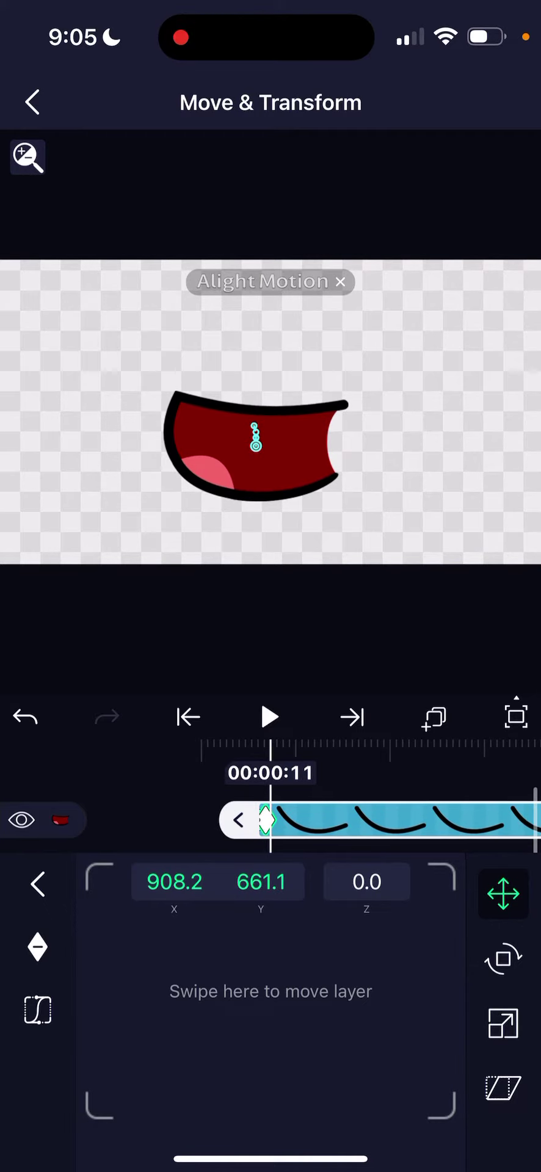
{"action": "left_click_drag", "start_coordinate": [270, 970], "coordinate": [271, 1002]}
{"action": "mouse_move", "coordinate": [385, 819]}
{"action": "left_mouse_down"}
{"action": "mouse_move", "coordinate": [357, 819]}
{"action": "mouse_move", "coordinate": [385, 819]}
{"action": "left_mouse_up"}
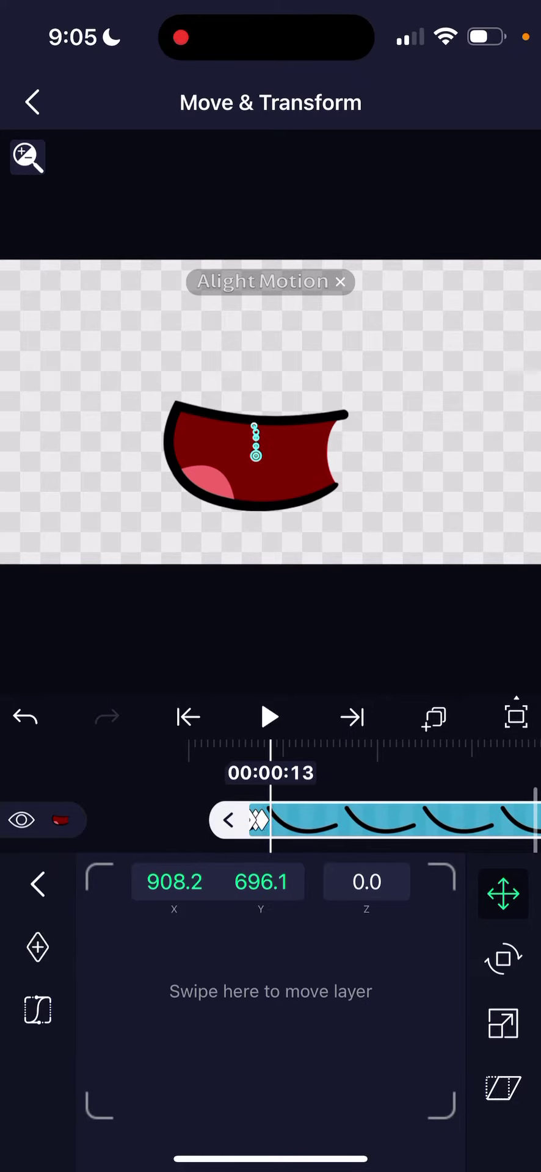
Keyframe the mouth bouncing back up to rest, then review the bounce.
{"action": "left_click_drag", "start_coordinate": [270, 998], "coordinate": [270, 970]}
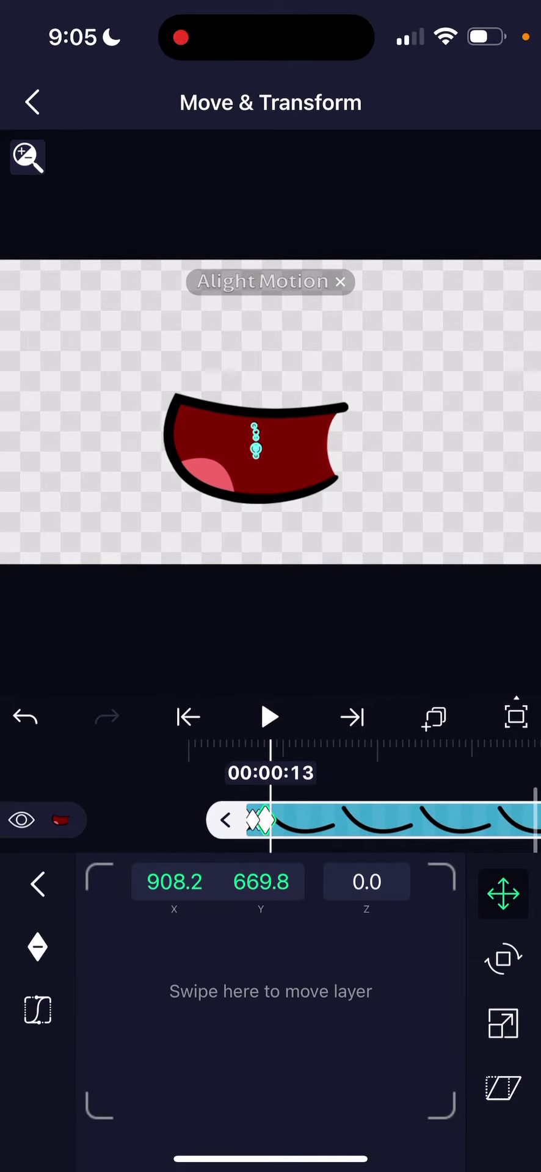
{"action": "left_click_drag", "start_coordinate": [385, 819], "coordinate": [377, 819]}
{"action": "left_click_drag", "start_coordinate": [270, 989], "coordinate": [271, 979]}
{"action": "mouse_move", "coordinate": [271, 819]}
{"action": "left_mouse_down"}
{"action": "mouse_move", "coordinate": [385, 819]}
{"action": "mouse_move", "coordinate": [266, 819]}
{"action": "mouse_move", "coordinate": [270, 819]}
{"action": "left_mouse_up"}
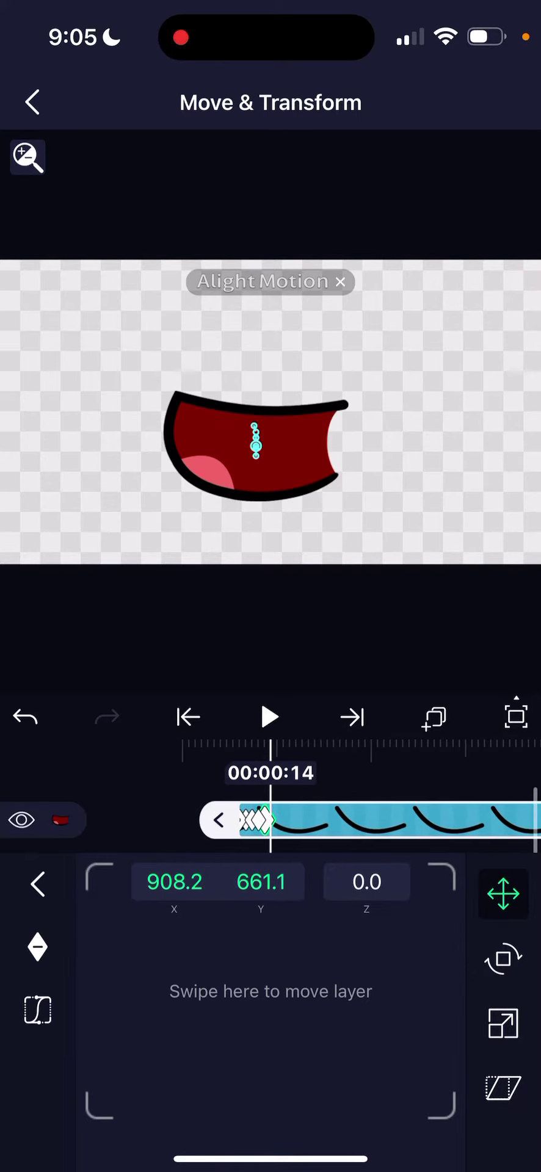
Swap the clip's fill to the open toothy mouth image.
{"action": "left_click", "coordinate": [38, 881]}
{"action": "left_click", "coordinate": [24, 103]}
{"action": "left_click", "coordinate": [315, 818]}
{"action": "left_click", "coordinate": [102, 977]}
{"action": "left_click", "coordinate": [165, 962]}
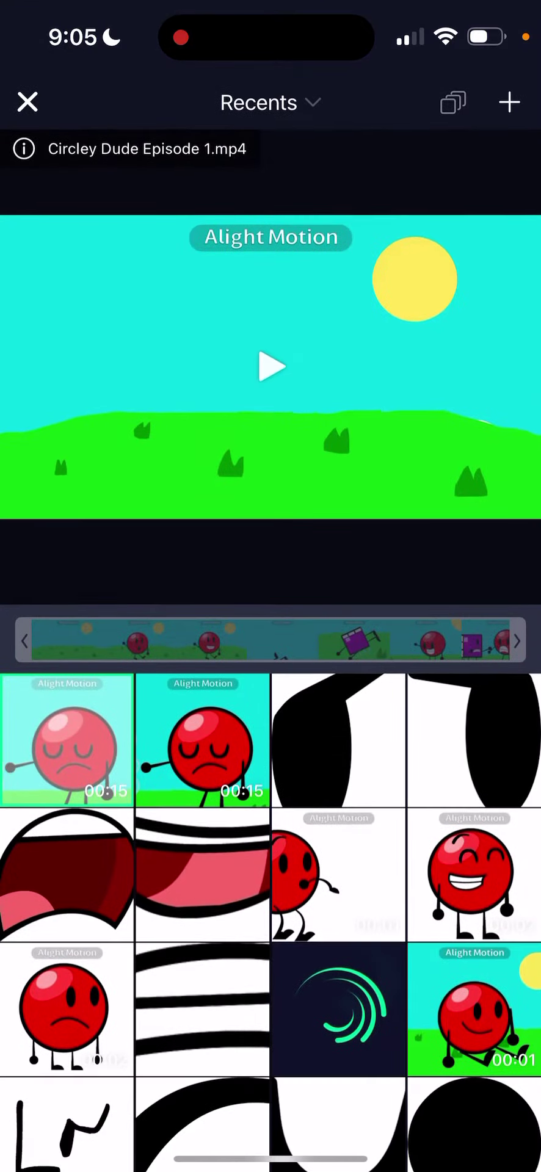
{"action": "left_click", "coordinate": [73, 879]}
{"action": "left_click", "coordinate": [271, 366]}
{"action": "left_click_drag", "start_coordinate": [403, 819], "coordinate": [414, 819]}
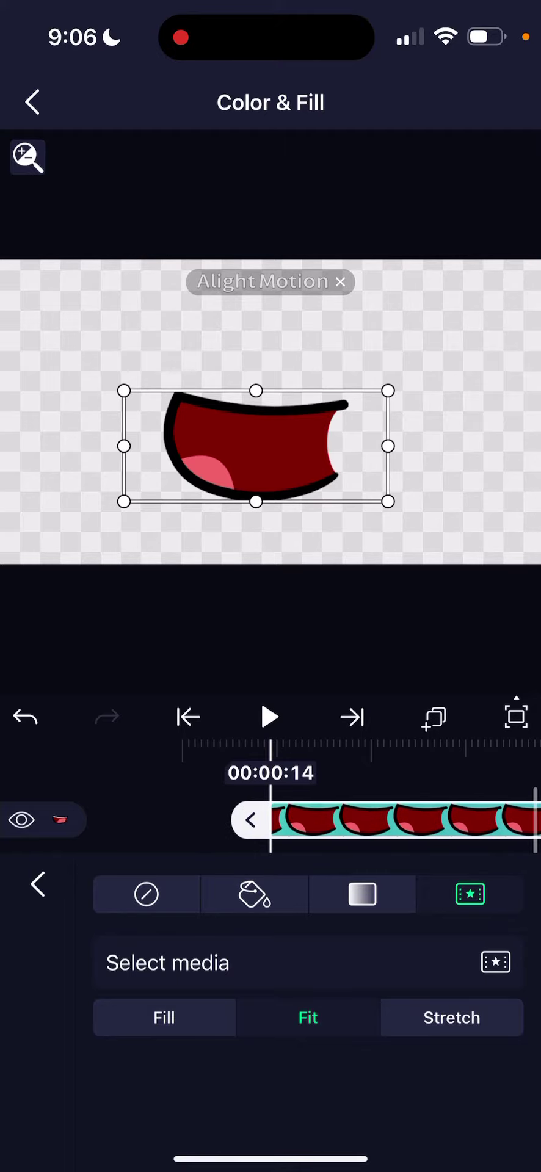
{"action": "left_click_drag", "start_coordinate": [403, 819], "coordinate": [390, 819]}
{"action": "left_click", "coordinate": [37, 884]}
Keyframe the toothy mouth rising upward across frames 15 to 18.
{"action": "left_click", "coordinate": [76, 1068]}
{"action": "left_click", "coordinate": [37, 947]}
{"action": "left_click_drag", "start_coordinate": [385, 819], "coordinate": [404, 819]}
{"action": "left_click_drag", "start_coordinate": [284, 818], "coordinate": [270, 819]}
{"action": "left_click_drag", "start_coordinate": [256, 1006], "coordinate": [275, 957]}
{"action": "left_click_drag", "start_coordinate": [285, 818], "coordinate": [270, 819]}
{"action": "left_click_drag", "start_coordinate": [270, 1007], "coordinate": [270, 984]}
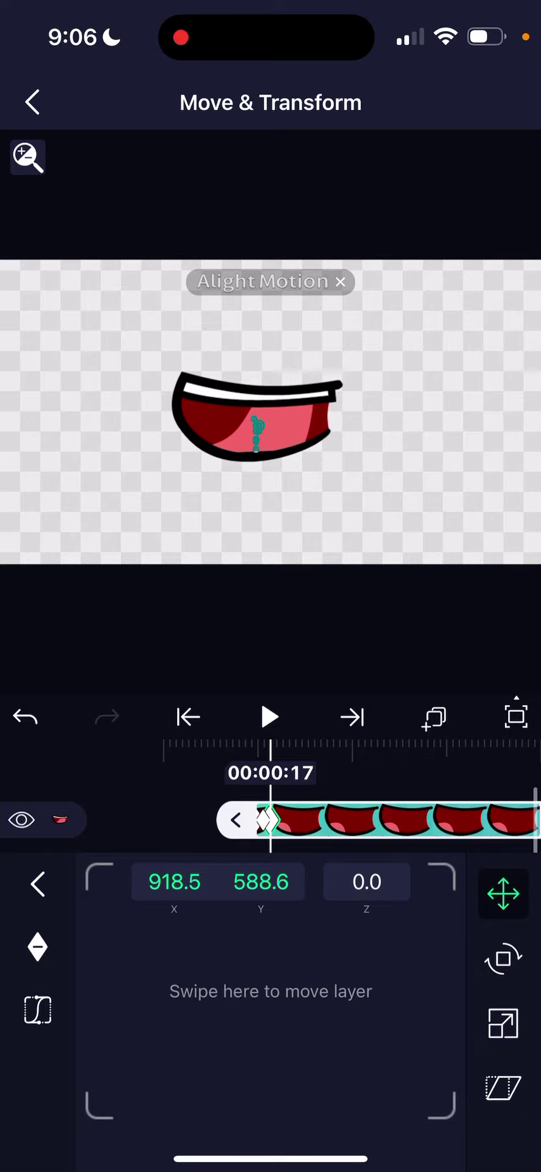
{"action": "left_click_drag", "start_coordinate": [303, 819], "coordinate": [289, 819]}
{"action": "left_click_drag", "start_coordinate": [270, 1007], "coordinate": [271, 1002]}
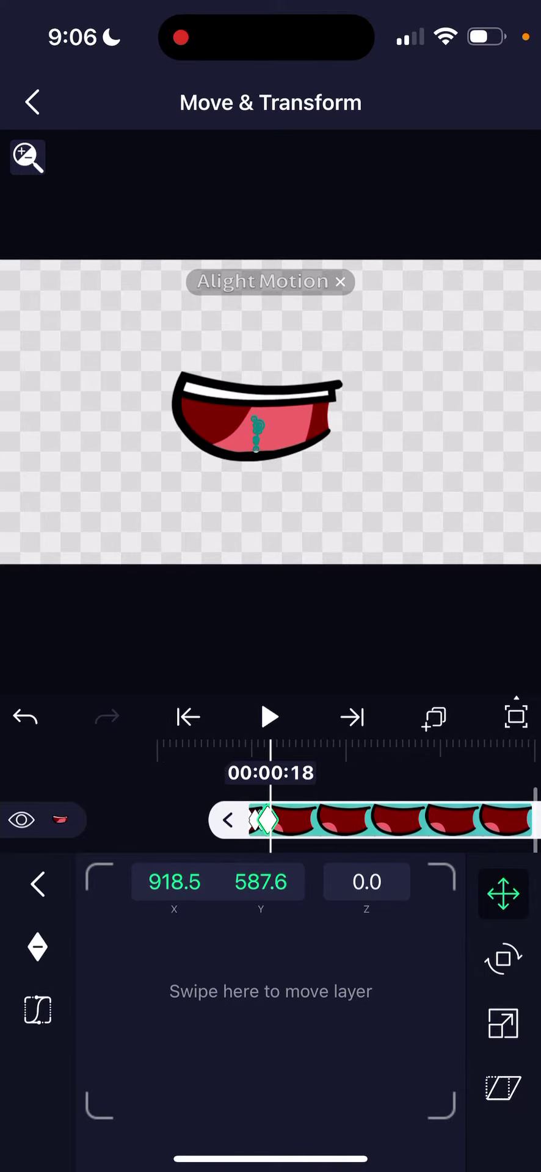
{"action": "left_click_drag", "start_coordinate": [312, 819], "coordinate": [270, 819]}
{"action": "left_click", "coordinate": [38, 881]}
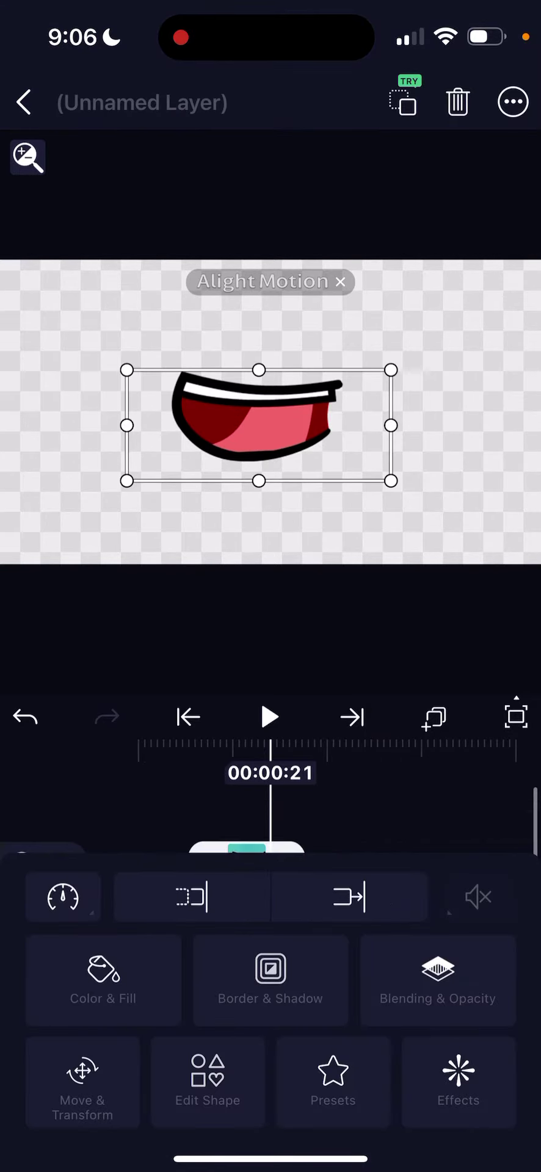
Keyframe the toothy mouth dropping downward, lowering Y to 607.6.
{"action": "left_click", "coordinate": [27, 101]}
{"action": "left_click", "coordinate": [385, 819]}
{"action": "left_click", "coordinate": [88, 988]}
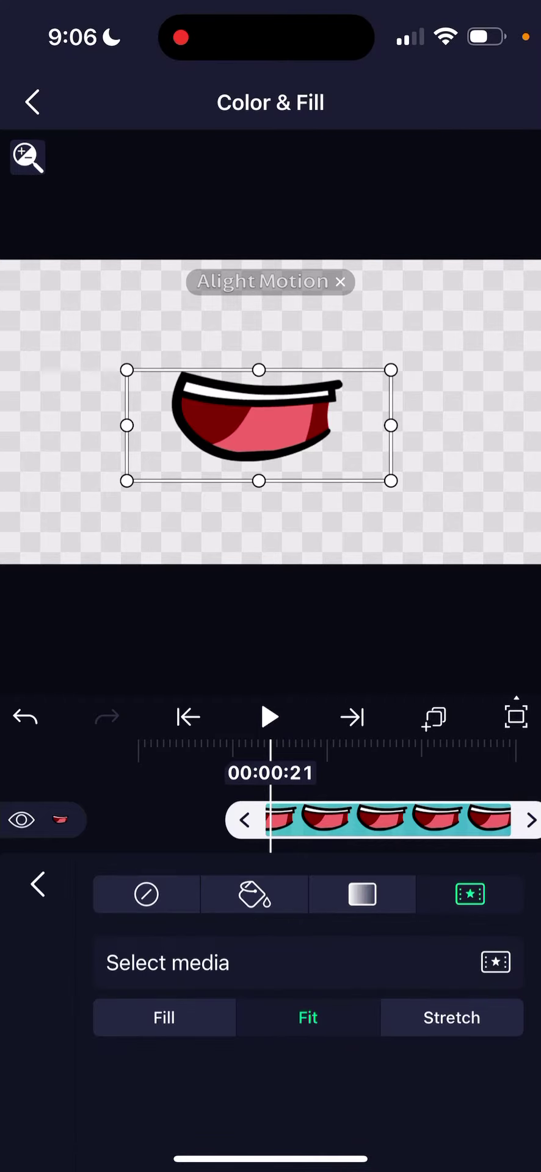
{"action": "left_click", "coordinate": [38, 881]}
{"action": "left_click", "coordinate": [87, 1075]}
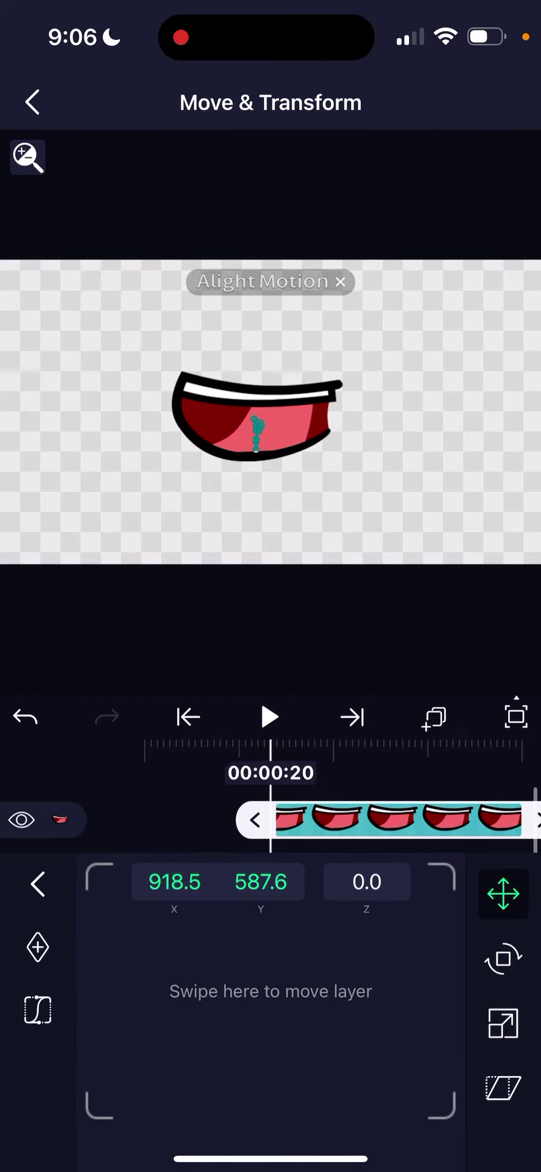
{"action": "mouse_move", "coordinate": [276, 819]}
{"action": "left_mouse_down"}
{"action": "mouse_move", "coordinate": [330, 819]}
{"action": "mouse_move", "coordinate": [265, 819]}
{"action": "left_mouse_up"}
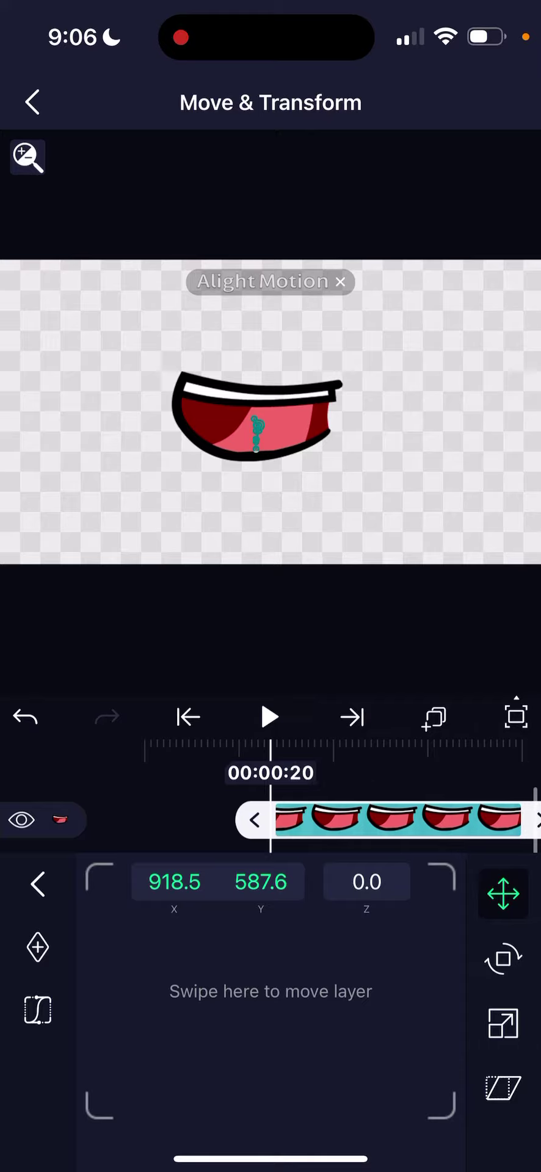
{"action": "left_click_drag", "start_coordinate": [271, 991], "coordinate": [270, 998]}
{"action": "mouse_move", "coordinate": [276, 819]}
{"action": "left_mouse_down"}
{"action": "mouse_move", "coordinate": [248, 819]}
{"action": "mouse_move", "coordinate": [270, 819]}
{"action": "left_mouse_up"}
{"action": "left_click_drag", "start_coordinate": [270, 990], "coordinate": [271, 1025]}
{"action": "left_click", "coordinate": [38, 881]}
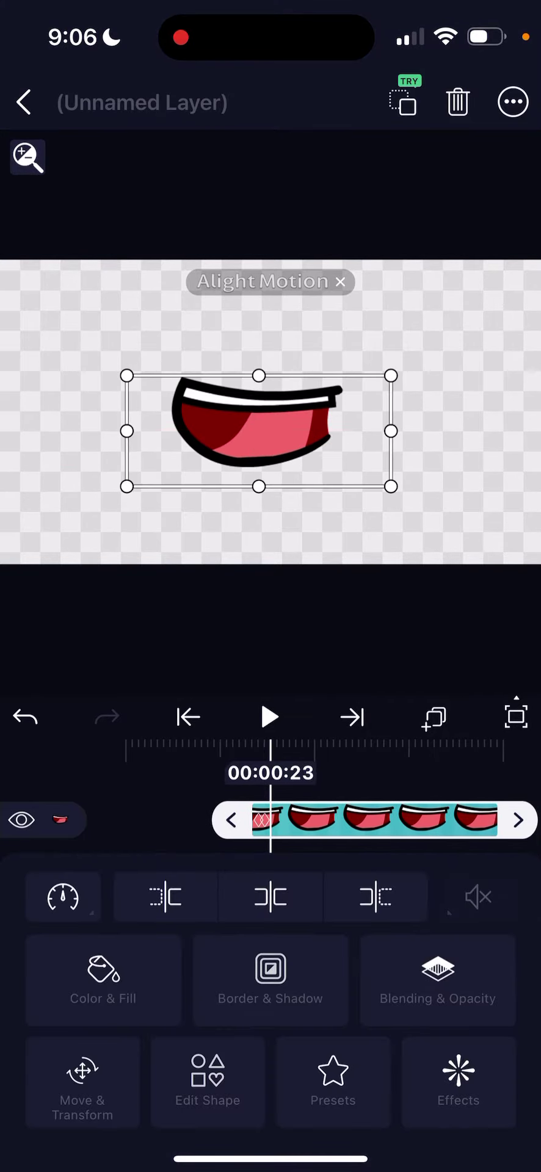
Split the mouth clip at 00:00:23 and select the new second part.
{"action": "left_click", "coordinate": [269, 896]}
{"action": "left_click", "coordinate": [367, 819]}
{"action": "left_click", "coordinate": [103, 978]}
{"action": "left_click", "coordinate": [467, 895]}
{"action": "scroll", "coordinate": [270, 916], "scroll_direction": "down", "scroll_amount": 3}
Fill the new clip with the black circle image and reposition it at 00:00:23.
{"action": "left_click", "coordinate": [473, 843]}
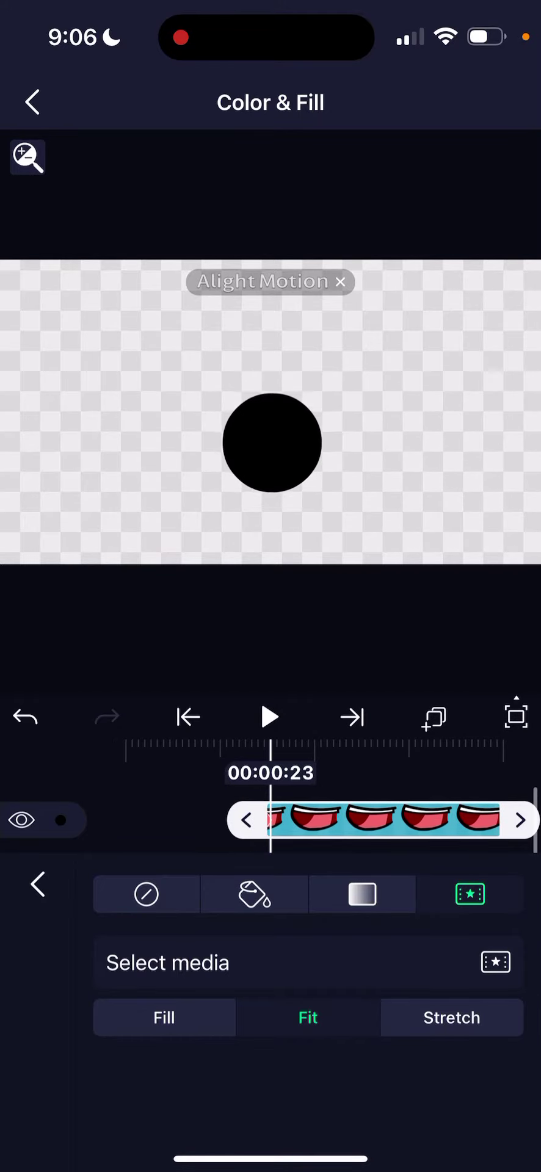
{"action": "left_click", "coordinate": [32, 102]}
{"action": "left_click", "coordinate": [83, 1080]}
{"action": "left_click_drag", "start_coordinate": [270, 819], "coordinate": [311, 819]}
{"action": "left_click_drag", "start_coordinate": [271, 990], "coordinate": [271, 1016]}
{"action": "left_click_drag", "start_coordinate": [367, 818], "coordinate": [257, 819]}
{"action": "left_click_drag", "start_coordinate": [270, 1016], "coordinate": [279, 979]}
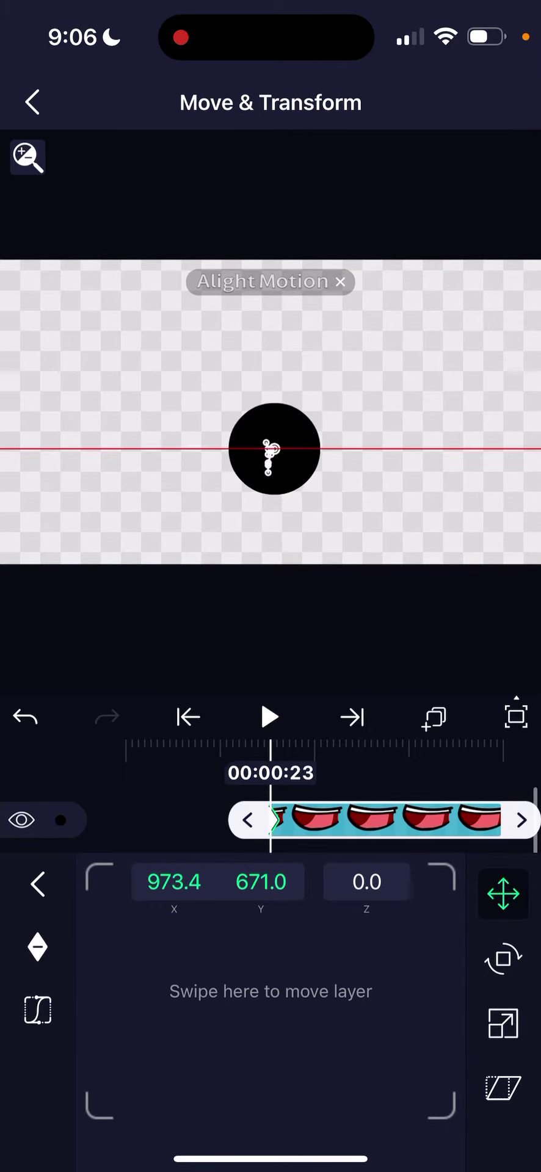
Keyframe the black circle dipping down and settling back up.
{"action": "mouse_move", "coordinate": [271, 819]}
{"action": "left_mouse_down"}
{"action": "mouse_move", "coordinate": [312, 819]}
{"action": "mouse_move", "coordinate": [267, 819]}
{"action": "left_mouse_up"}
{"action": "left_click_drag", "start_coordinate": [270, 997], "coordinate": [270, 1025]}
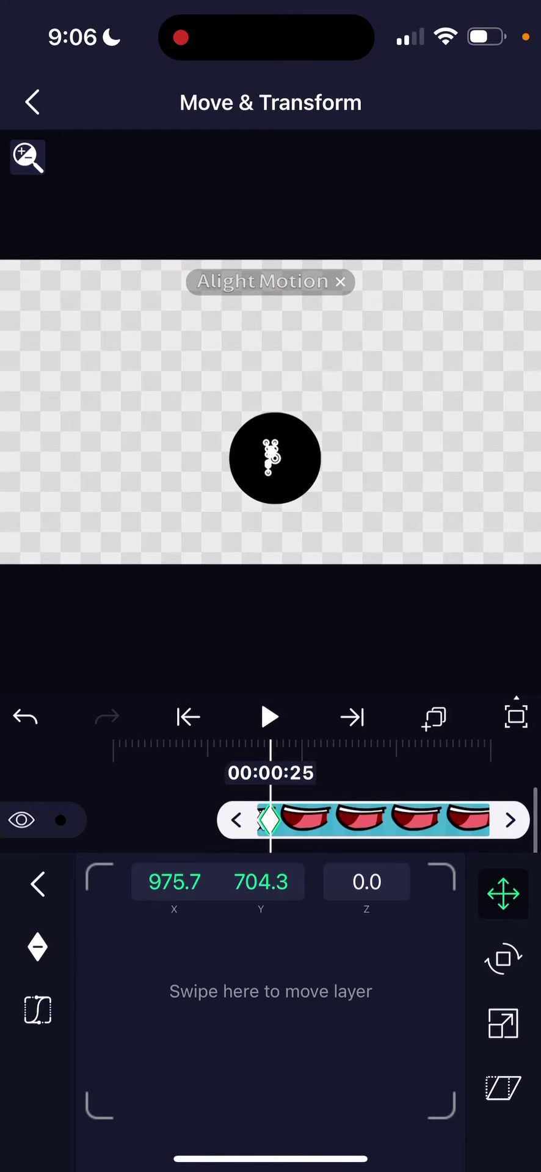
{"action": "left_click_drag", "start_coordinate": [302, 818], "coordinate": [274, 819]}
{"action": "left_click_drag", "start_coordinate": [270, 1016], "coordinate": [270, 998]}
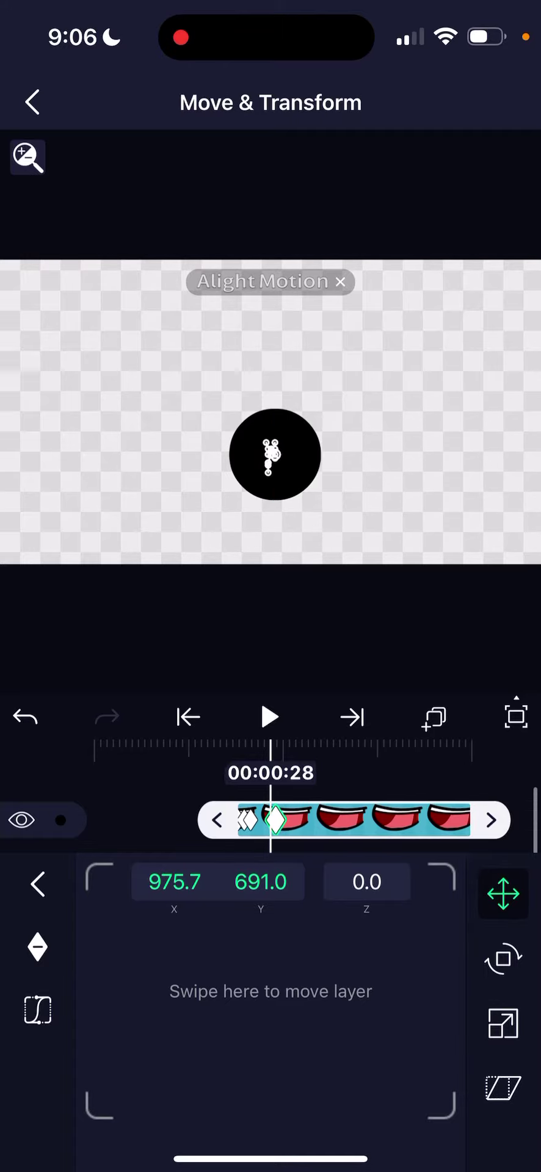
{"action": "mouse_move", "coordinate": [275, 819]}
{"action": "left_mouse_down"}
{"action": "mouse_move", "coordinate": [303, 819]}
{"action": "mouse_move", "coordinate": [229, 819]}
{"action": "left_mouse_up"}
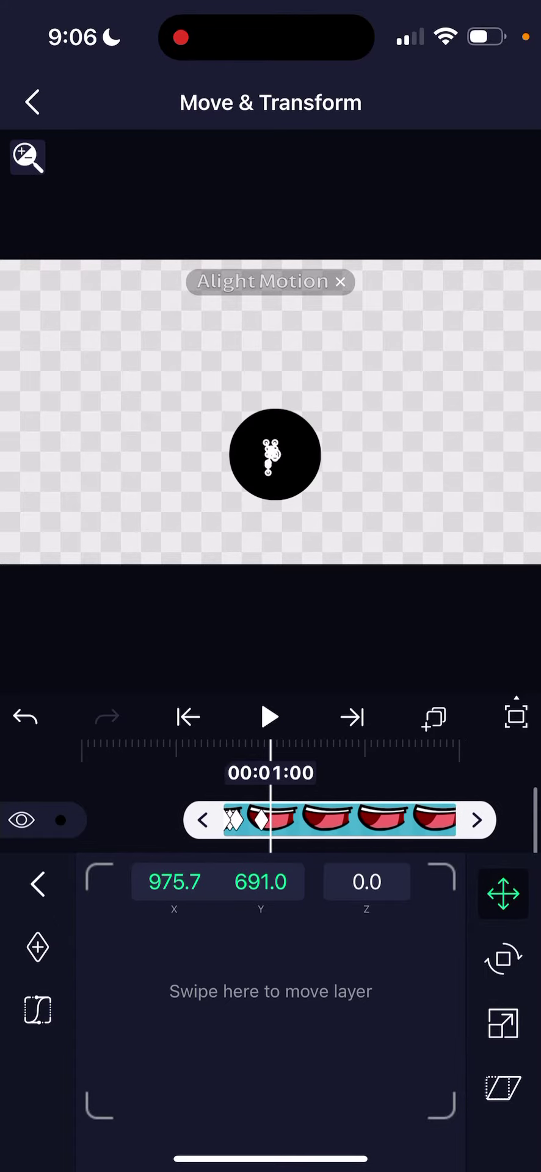
{"action": "left_click", "coordinate": [33, 101]}
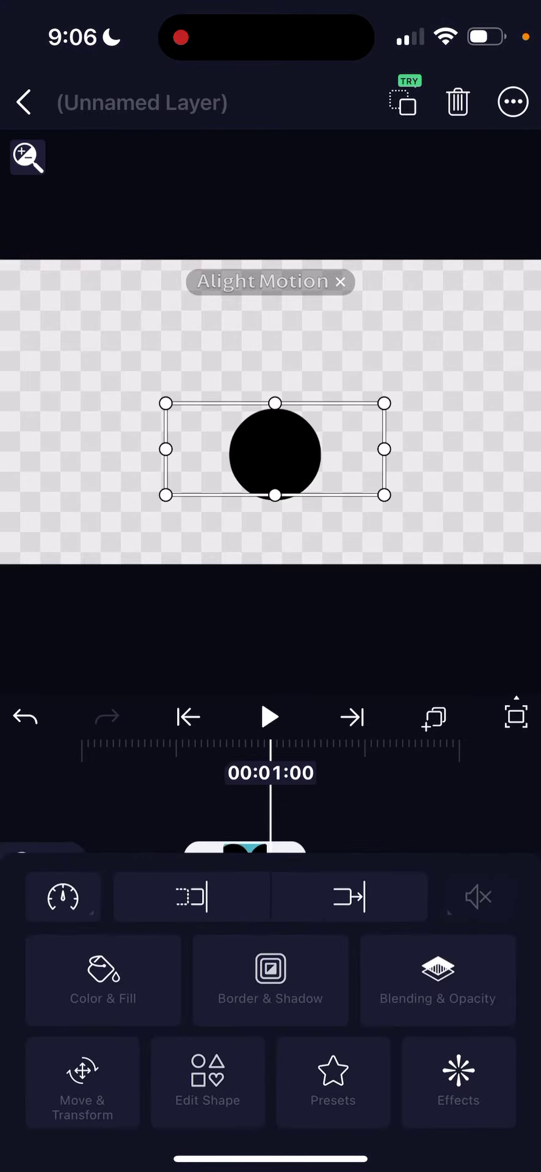
Fill the later clip with the curved smile-line image.
{"action": "left_click", "coordinate": [274, 449]}
{"action": "left_click", "coordinate": [102, 978]}
{"action": "left_click", "coordinate": [485, 897]}
{"action": "scroll", "coordinate": [270, 916], "scroll_direction": "down", "scroll_amount": 4}
{"action": "left_click", "coordinate": [338, 965]}
{"action": "left_click", "coordinate": [508, 101]}
{"action": "left_click", "coordinate": [303, 962]}
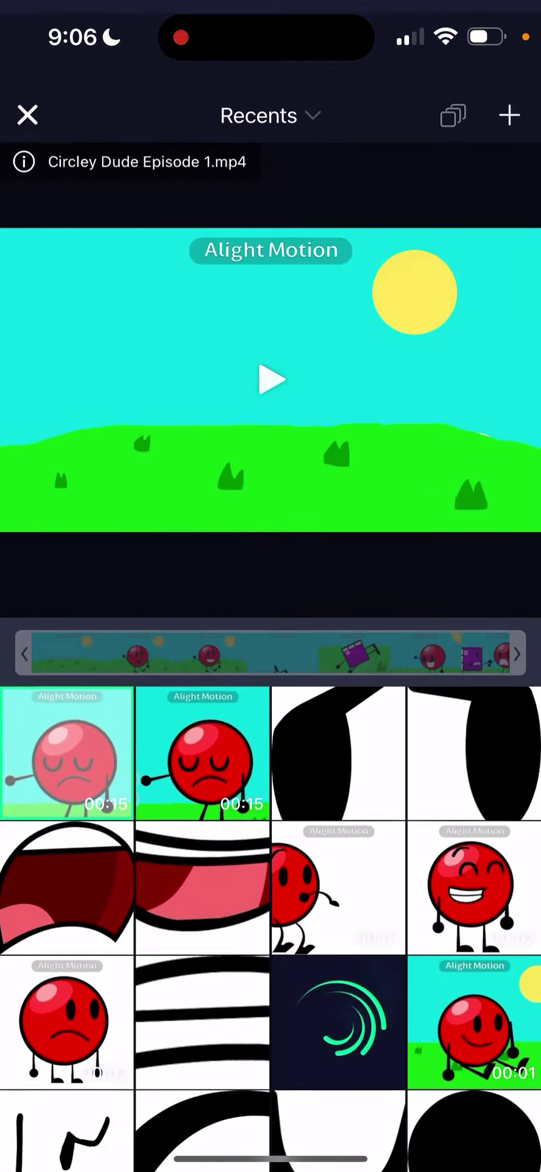
{"action": "left_click", "coordinate": [27, 119]}
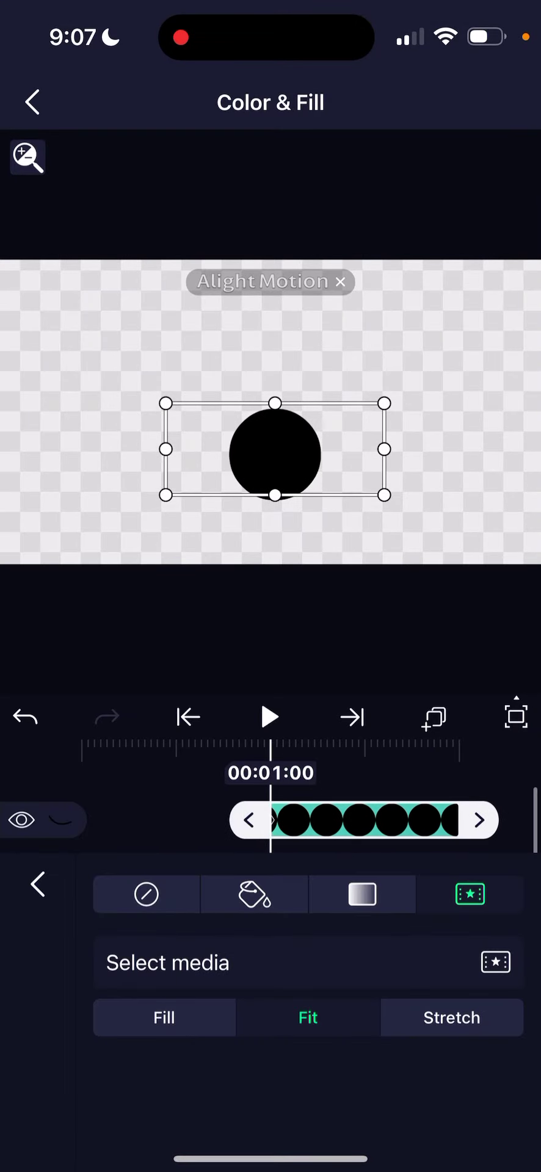
{"action": "left_click", "coordinate": [36, 885]}
Keyframe the smile curve nudging slightly upward over the next frames.
{"action": "left_click", "coordinate": [79, 1072]}
{"action": "left_click_drag", "start_coordinate": [271, 1007], "coordinate": [275, 1006]}
{"action": "left_click", "coordinate": [475, 819]}
{"action": "left_click", "coordinate": [245, 819]}
{"action": "left_click", "coordinate": [475, 819]}
{"action": "left_click_drag", "start_coordinate": [270, 1016], "coordinate": [270, 970]}
{"action": "left_click", "coordinate": [472, 819]}
Back out to the full layer timeline and play the mouth animation from the start.
{"action": "left_click", "coordinate": [32, 101]}
{"action": "left_click", "coordinate": [269, 716]}
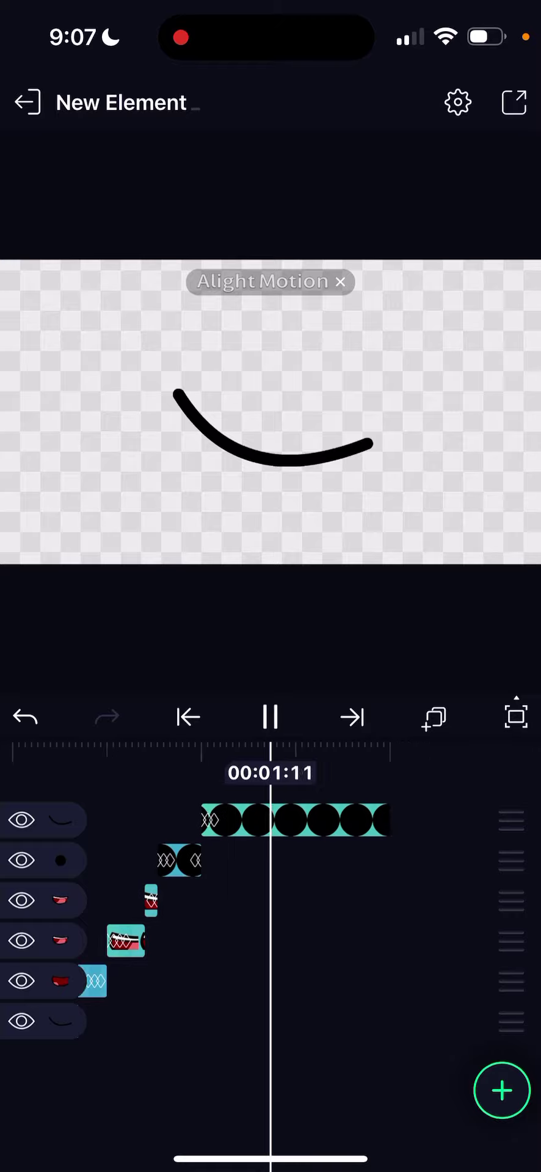